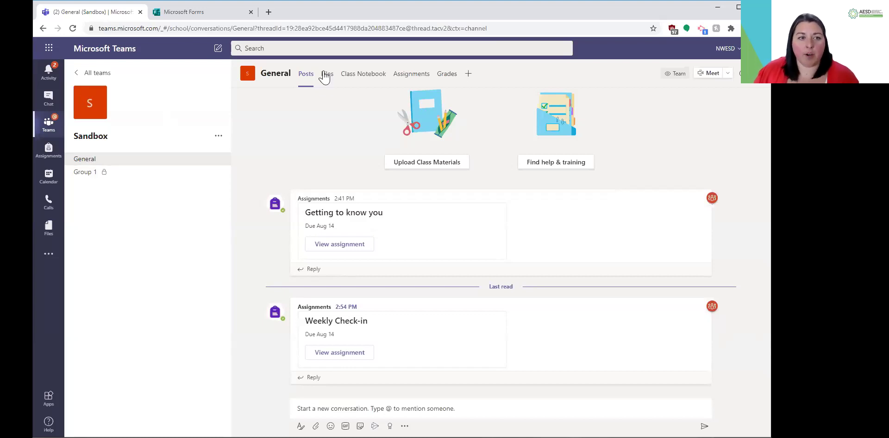
Step: Open the section on using the Content Library in the General channel's Class Notebook
click(367, 76)
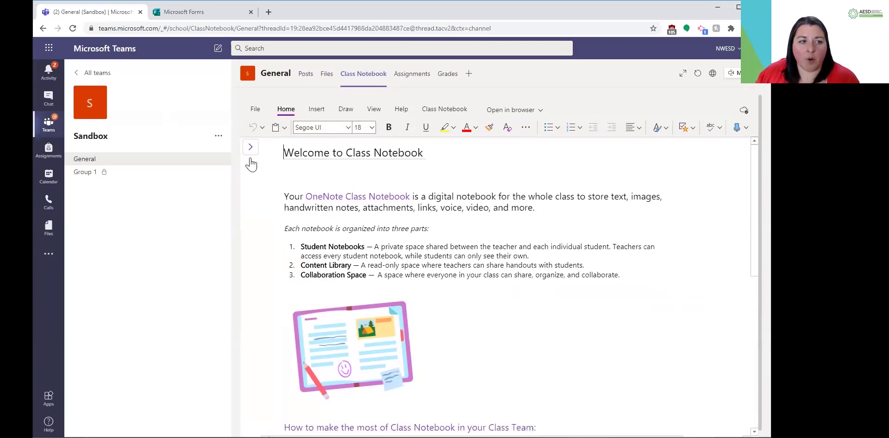
click(250, 149)
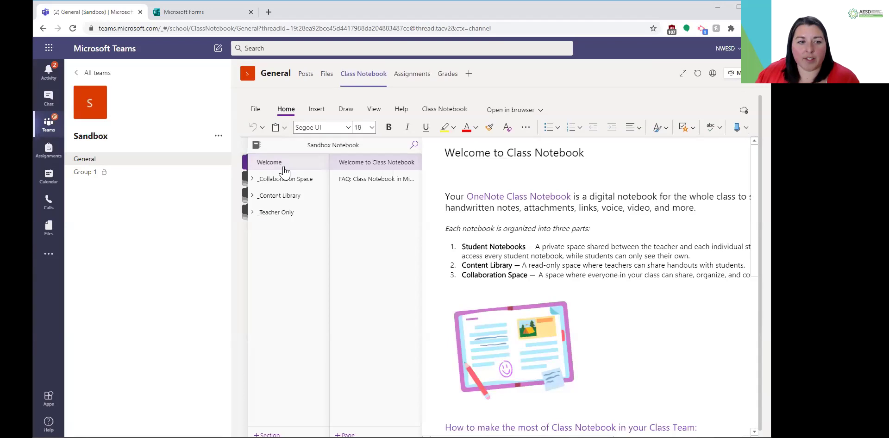
click(269, 194)
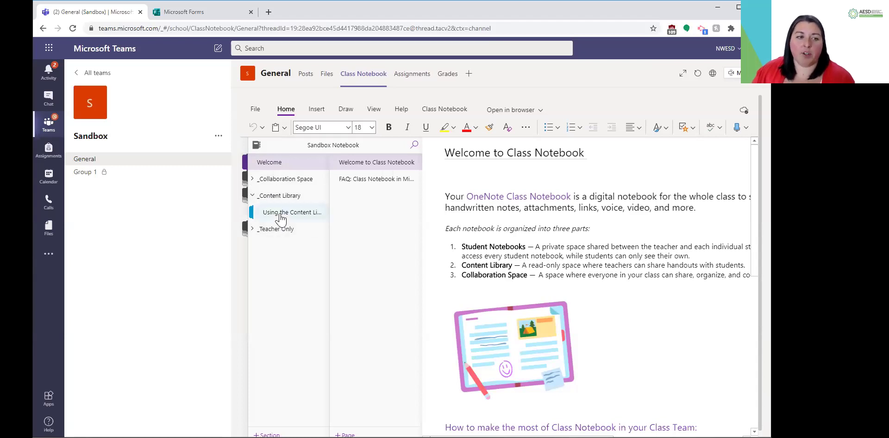
click(281, 214)
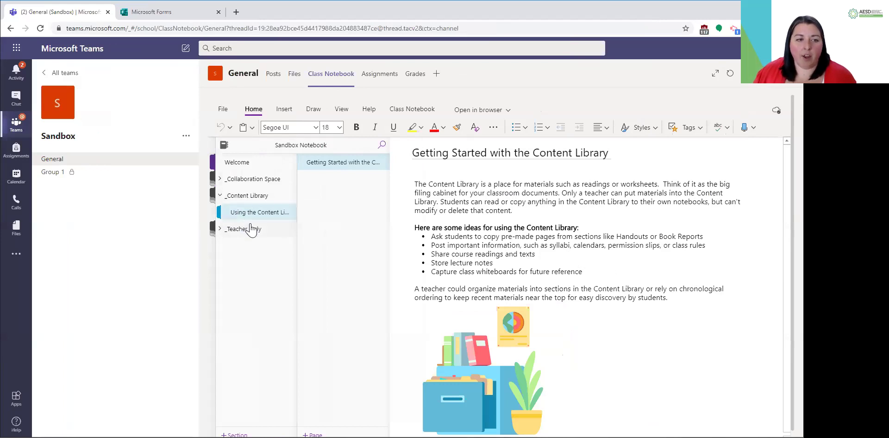
click(238, 198)
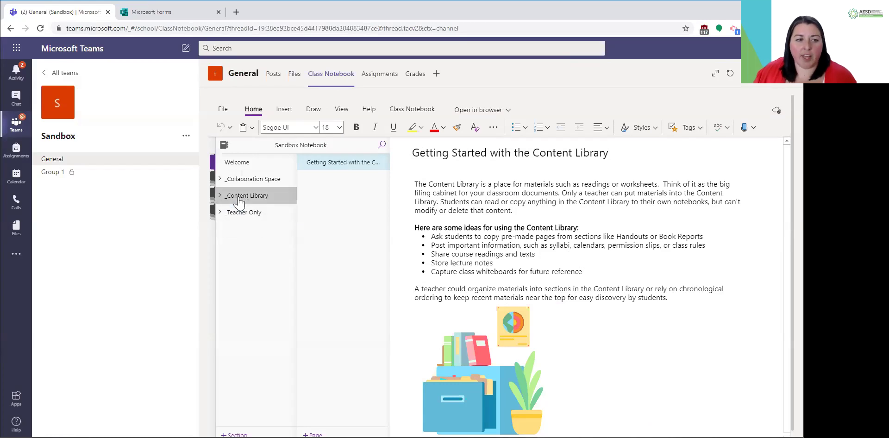
click(220, 196)
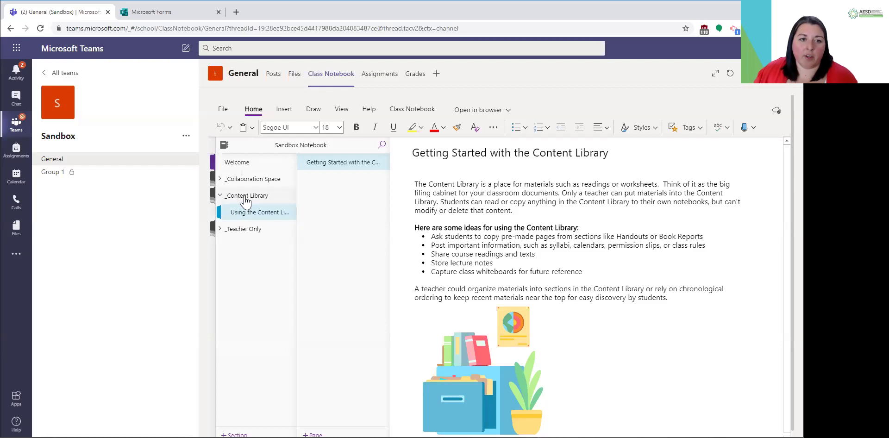
click(252, 202)
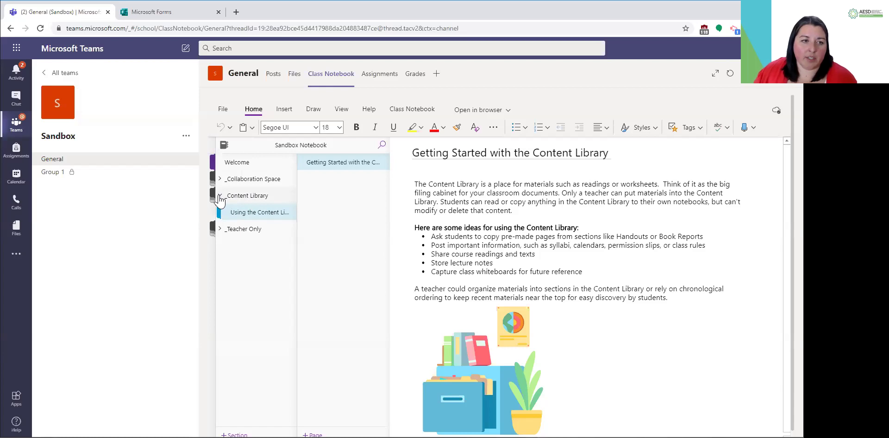
click(220, 195)
click(221, 195)
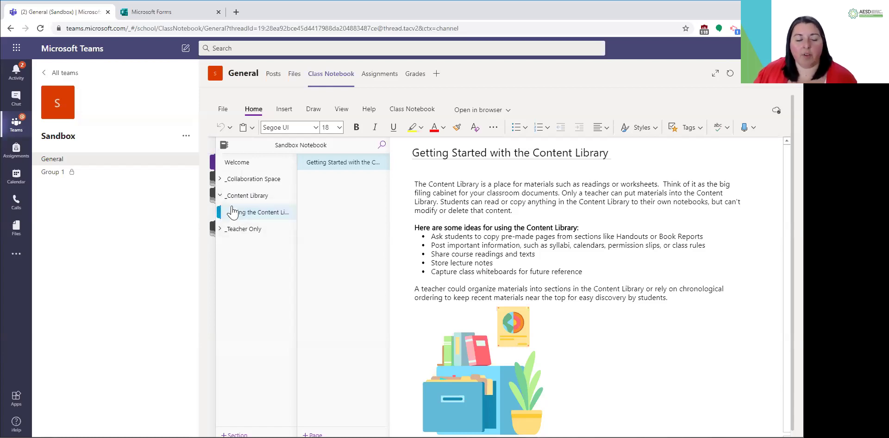
Step: Add a new section named "Unit 1" to the notebook's Content Library
right_click(261, 213)
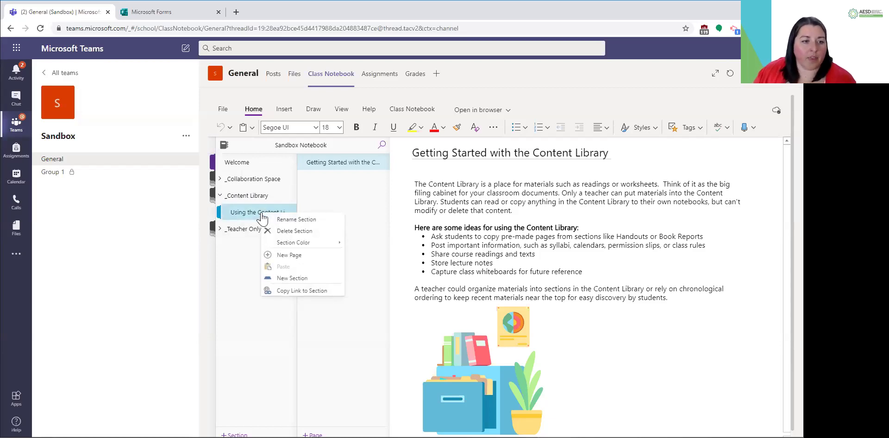
right_click(235, 214)
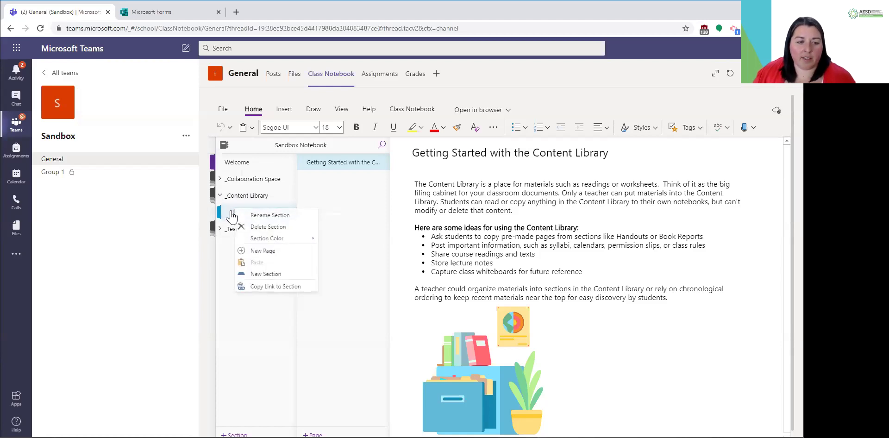
click(271, 275)
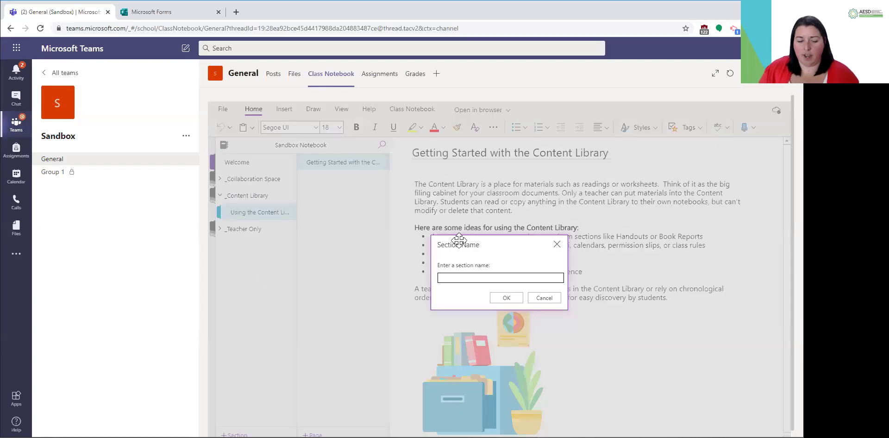
text(Unit 1)
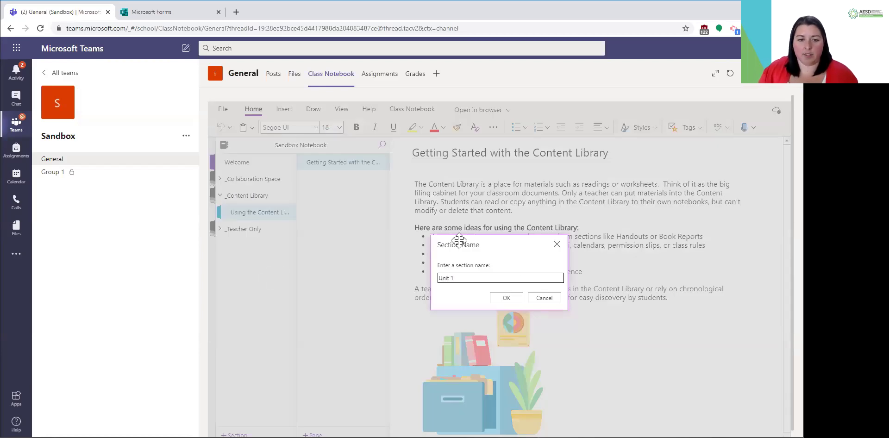
click(499, 304)
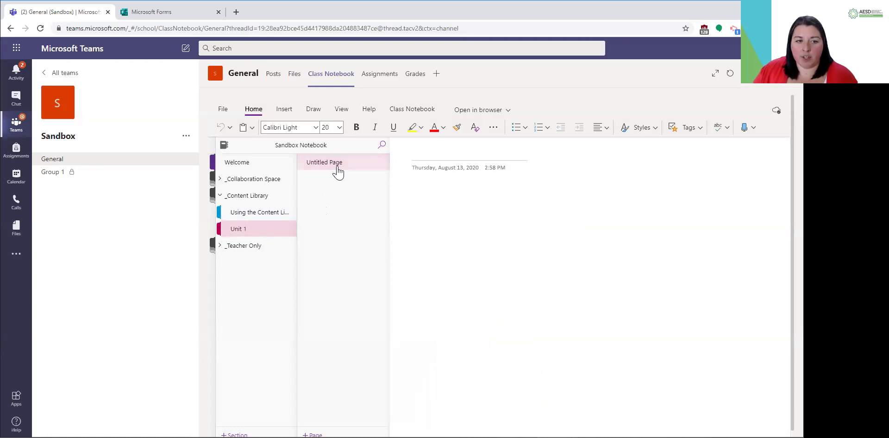
Step: Title the blank page in the Unit 1 section "Getting to know you"
click(443, 152)
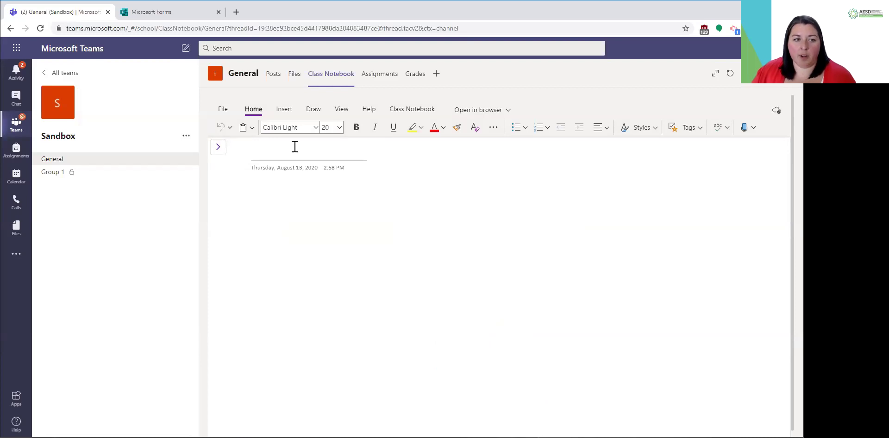
text(Getting t)
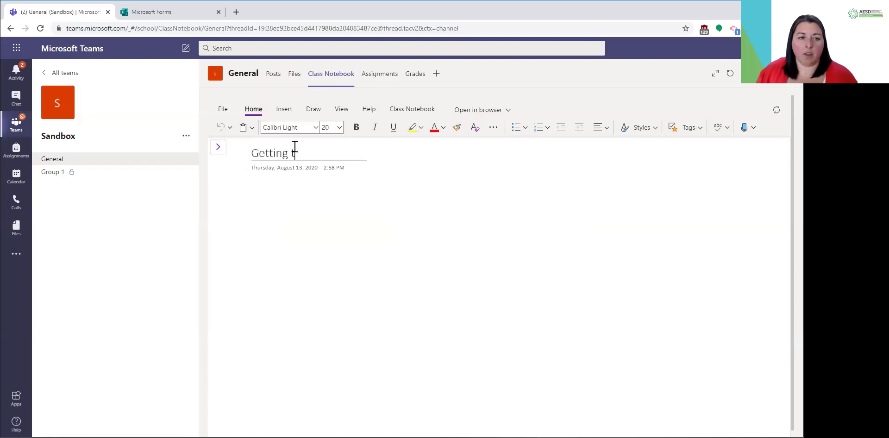
text(o know you)
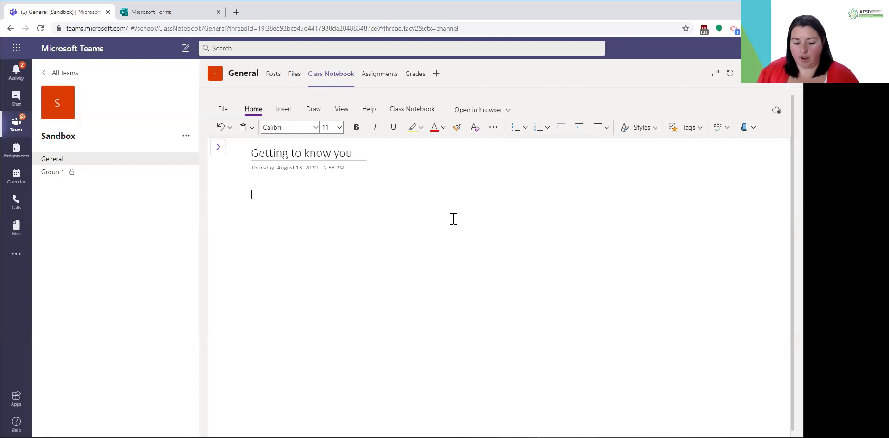
Step: Replace the page's whole title with "Welcome"
double_click(287, 153)
click(288, 153)
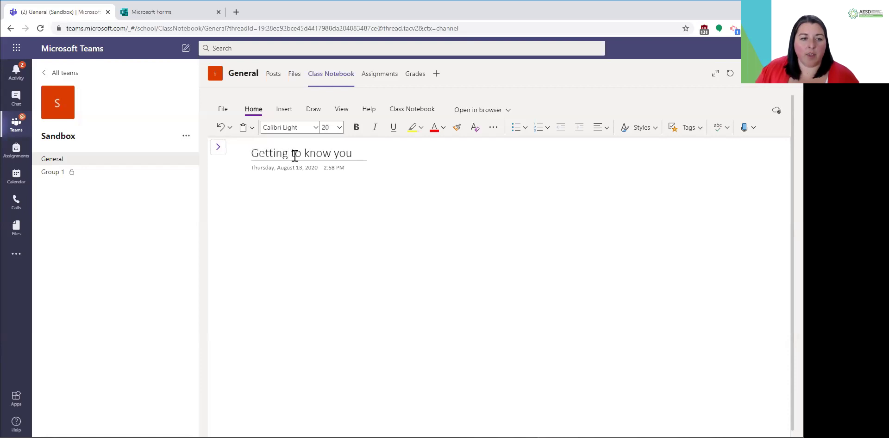
double_click(293, 153)
click(294, 154)
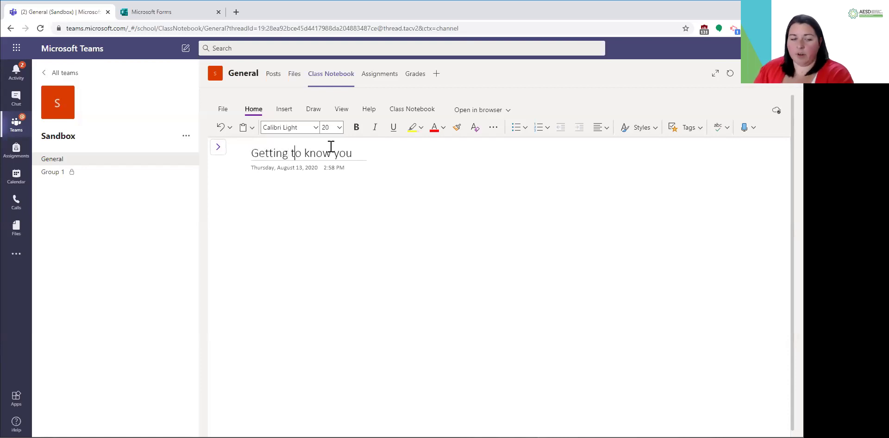
click(353, 153)
drag(351, 153, 254, 158)
text(Welcome)
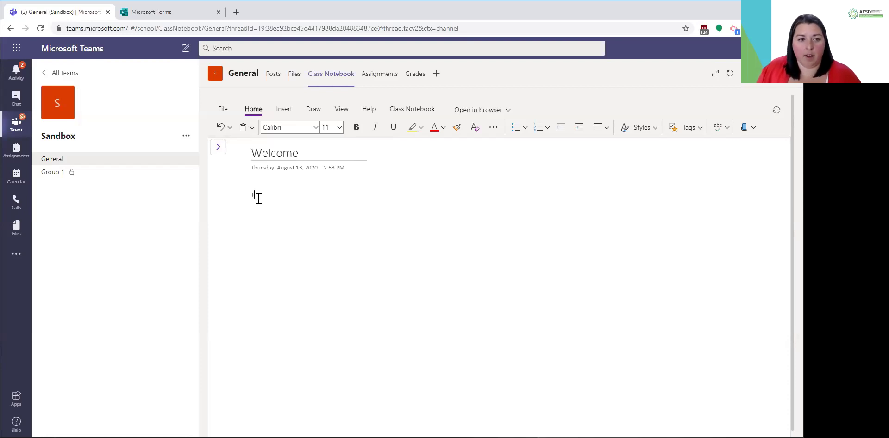
Step: Write "I am excited...." as the body text below the Welcome page's title
text(m excit)
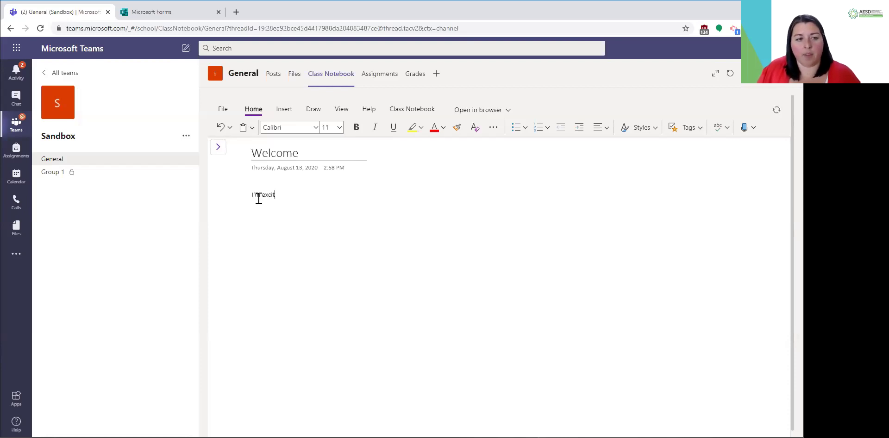
key(BackSpace)
key(BackSpace)
key(BackSpace)
key(BackSpace)
key(BackSpace)
key(BackSpace)
key(BackSpace)
key(BackSpace)
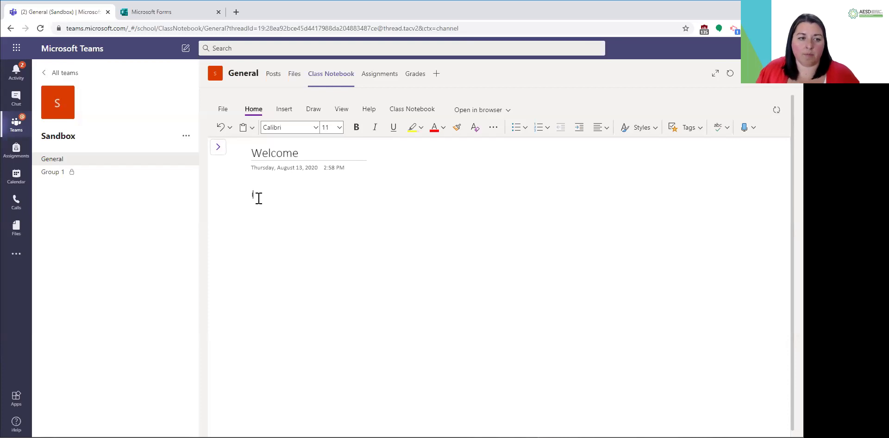
text(am axcited....)
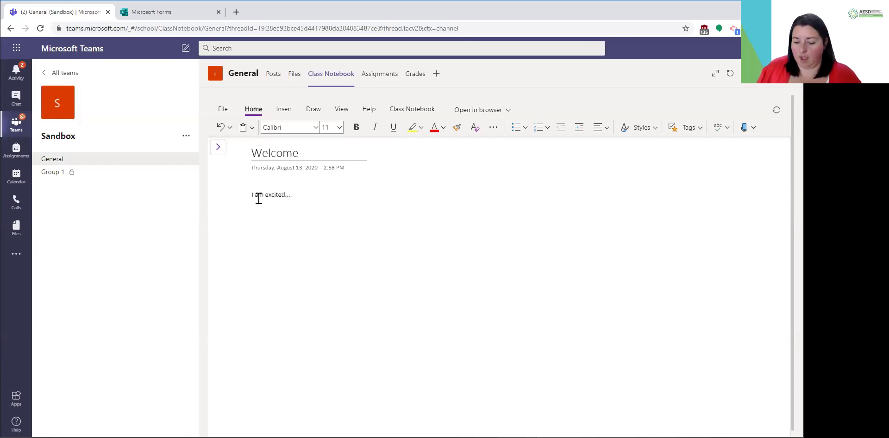
Step: Add two separate text boxes in the empty area of the Welcome page, containing "sdfs" and "asdf"
click(284, 114)
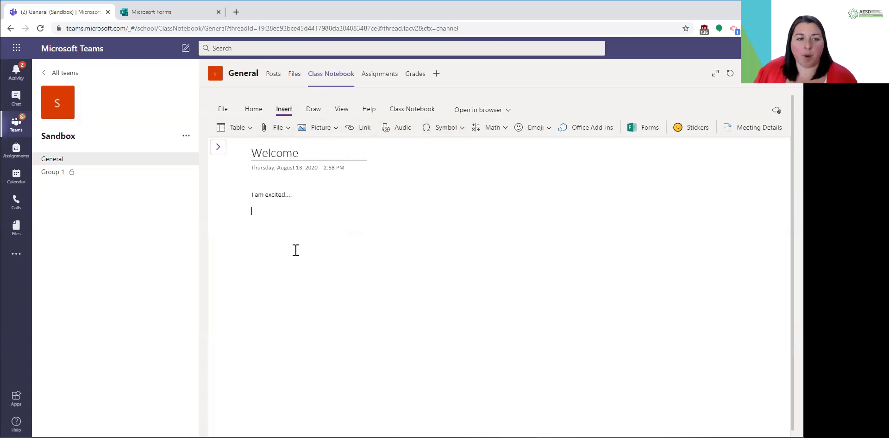
click(546, 231)
click(493, 320)
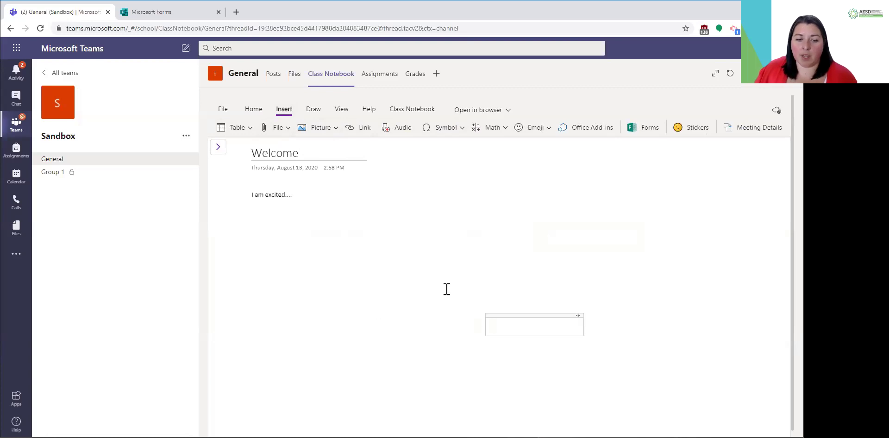
text(sdfs)
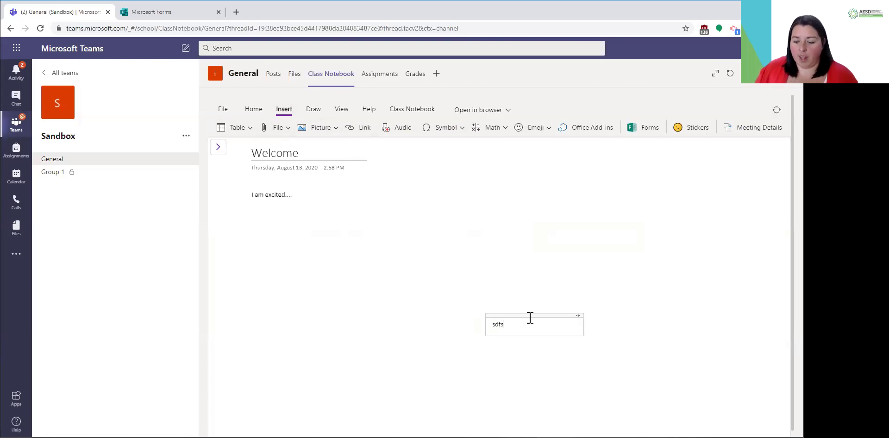
click(433, 218)
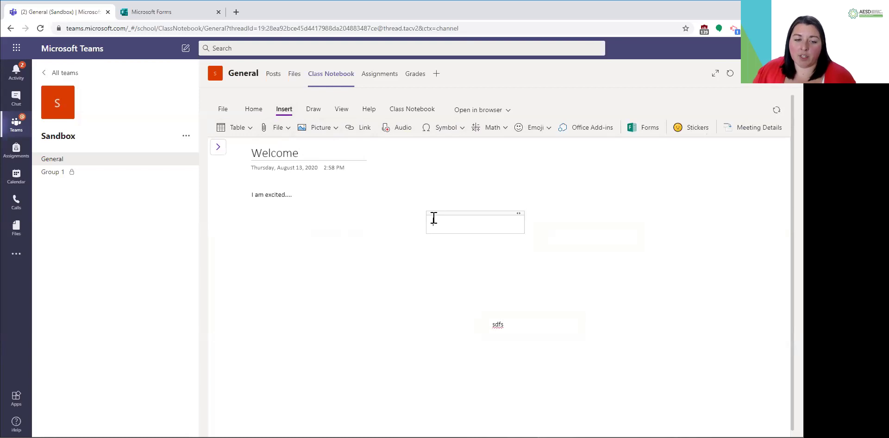
text(asdf)
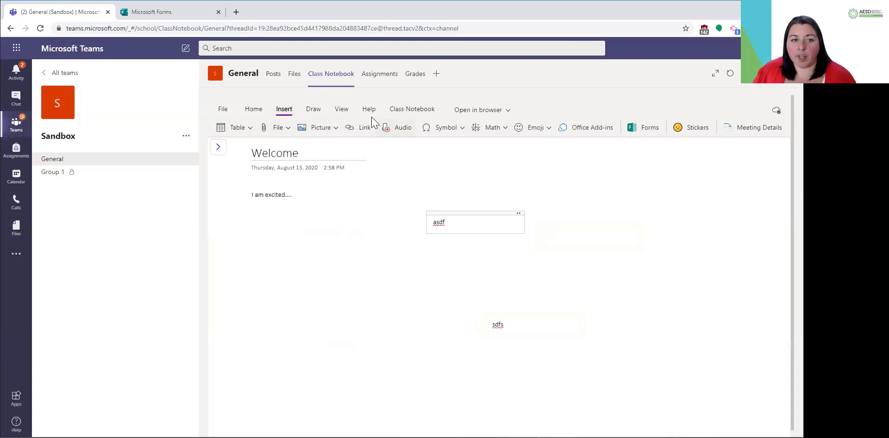
Step: Add a new blank page to the Unit 1 section, below the Welcome page
click(312, 109)
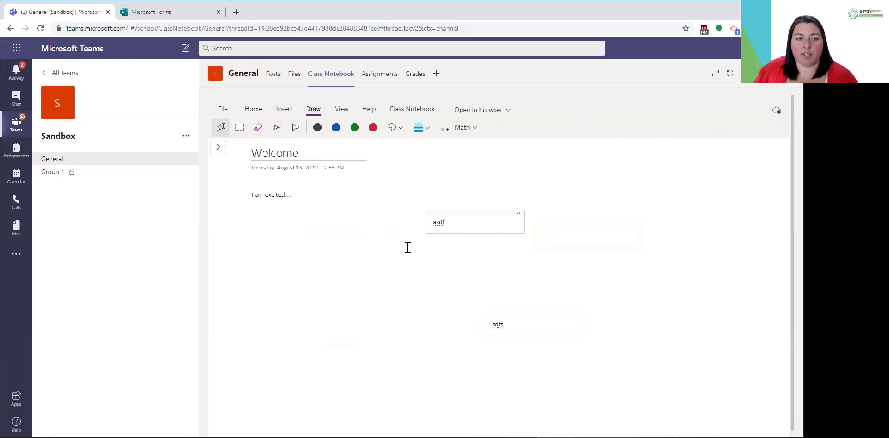
click(218, 148)
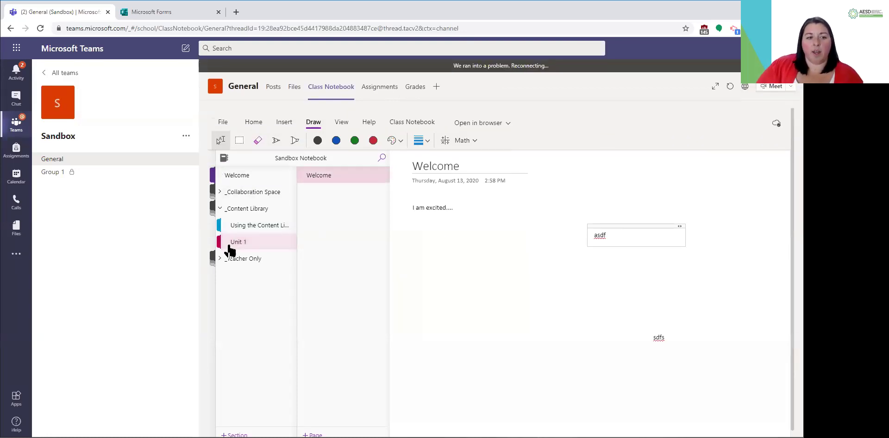
click(324, 178)
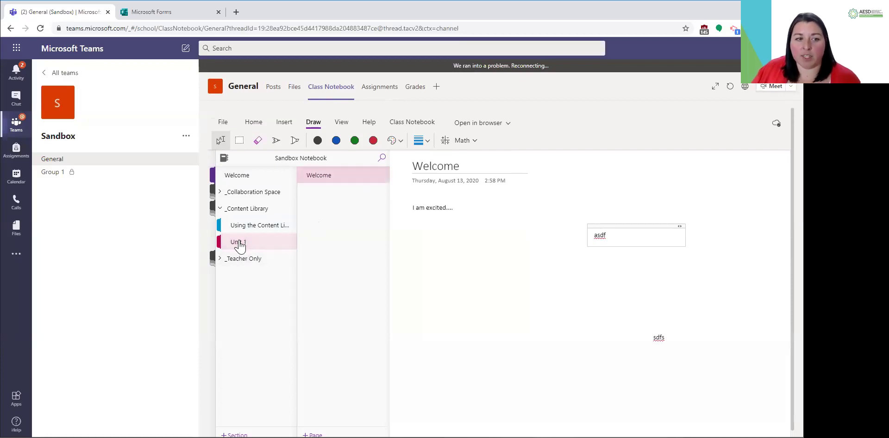
right_click(323, 194)
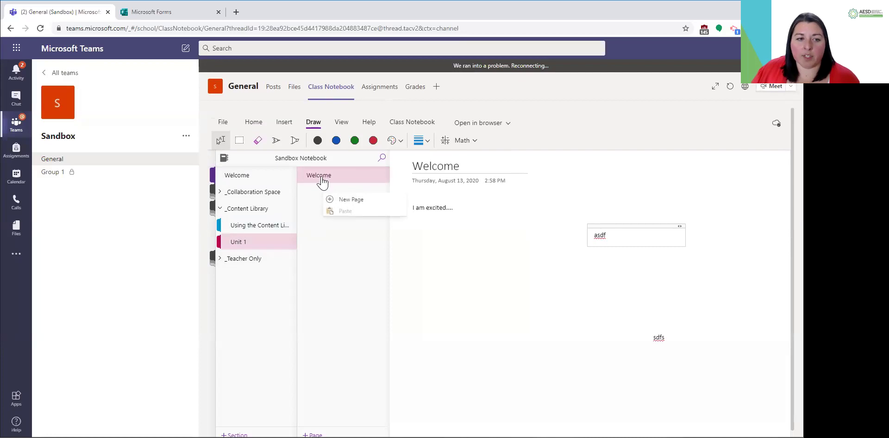
click(314, 204)
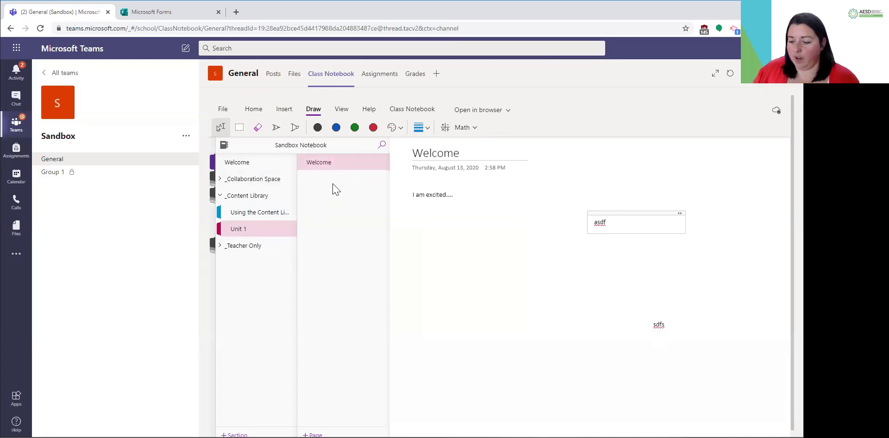
right_click(334, 187)
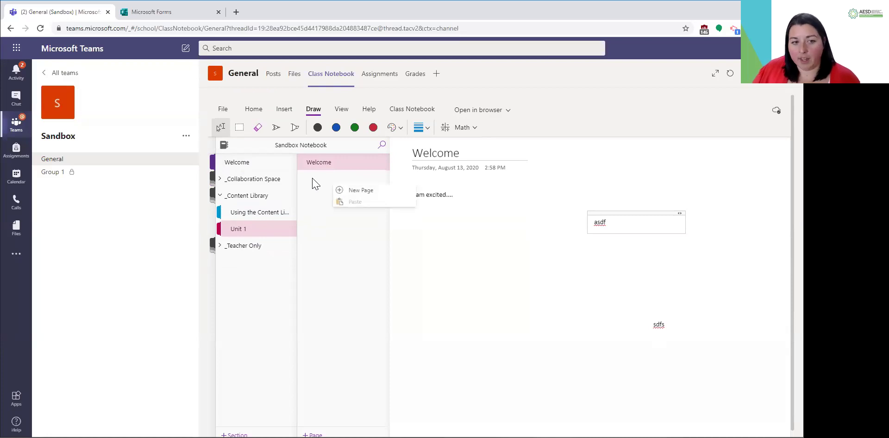
click(352, 194)
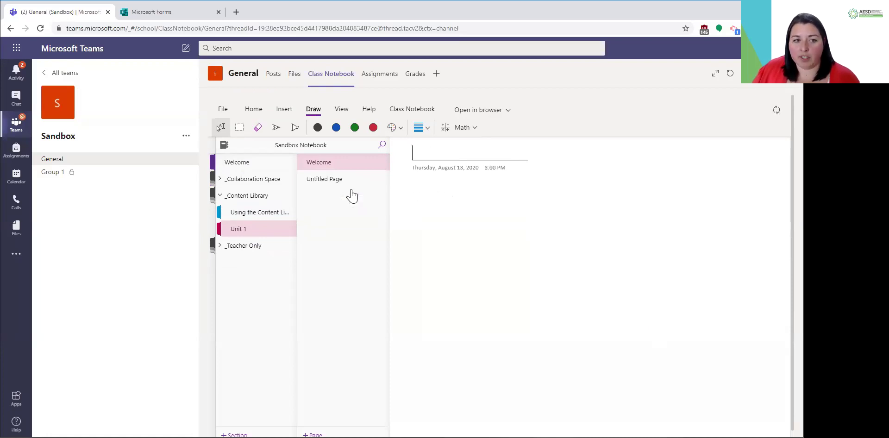